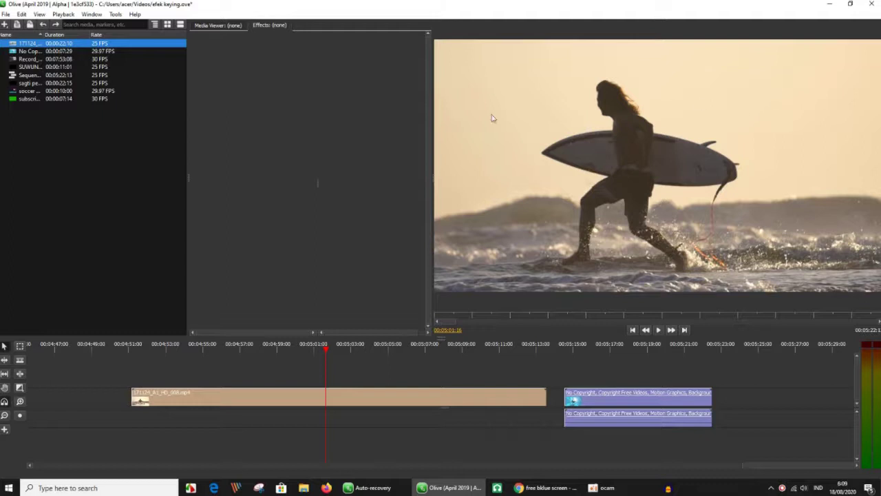
Step: Scrub back through the surfer clip and play it to find the freeze frame near 00:05:00:19
{"action": "left_click_drag", "start_coordinate": [323, 347], "coordinate": [200, 363]}
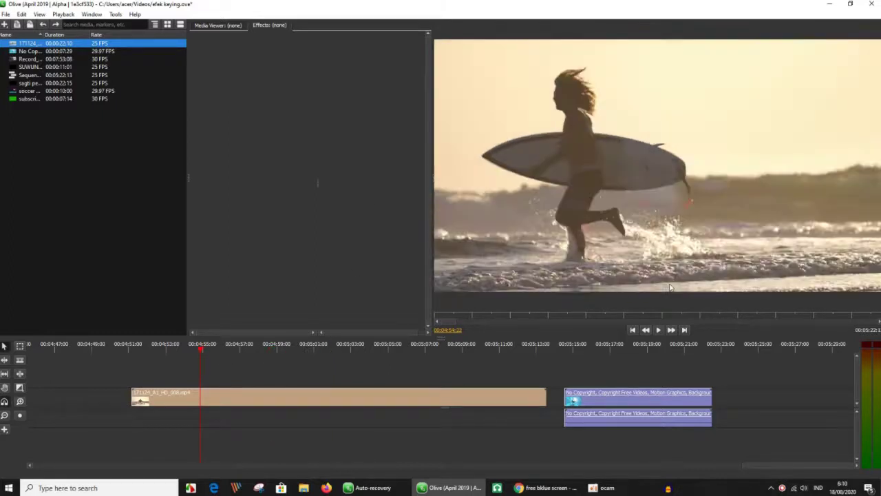
{"action": "left_click", "coordinate": [659, 332]}
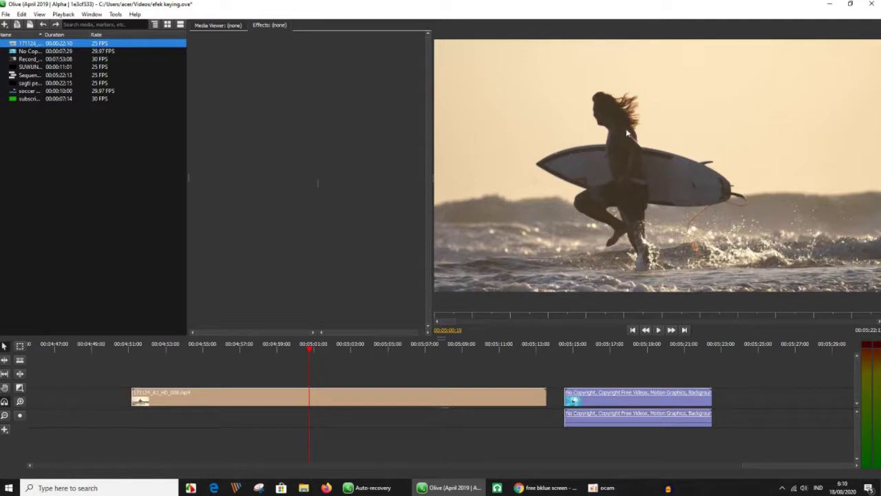
Step: Export the viewer's current surfer frame as a PNG image named 'lari' on the Desktop
{"action": "right_click", "coordinate": [651, 90]}
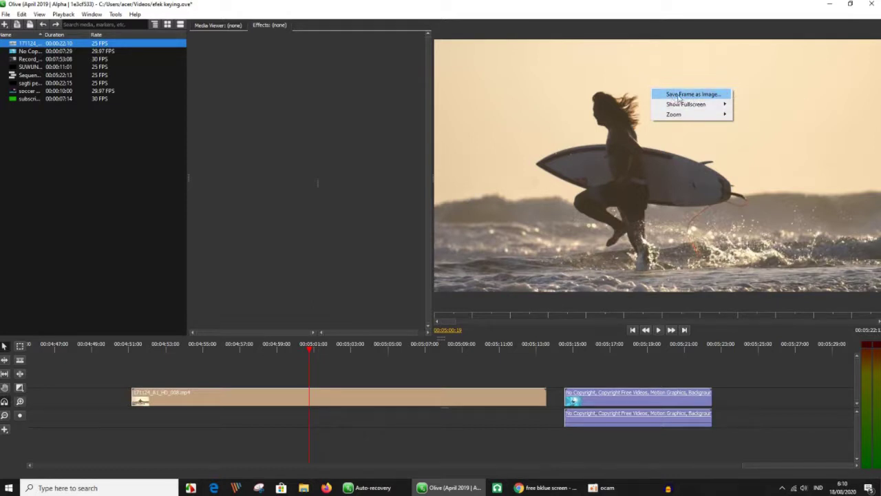
{"action": "left_click", "coordinate": [681, 95]}
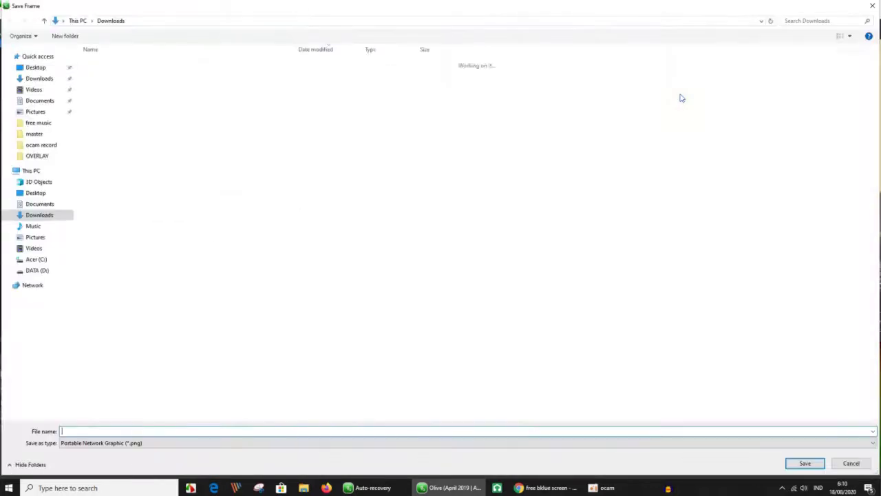
{"action": "left_click", "coordinate": [42, 194]}
{"action": "left_click", "coordinate": [121, 432]}
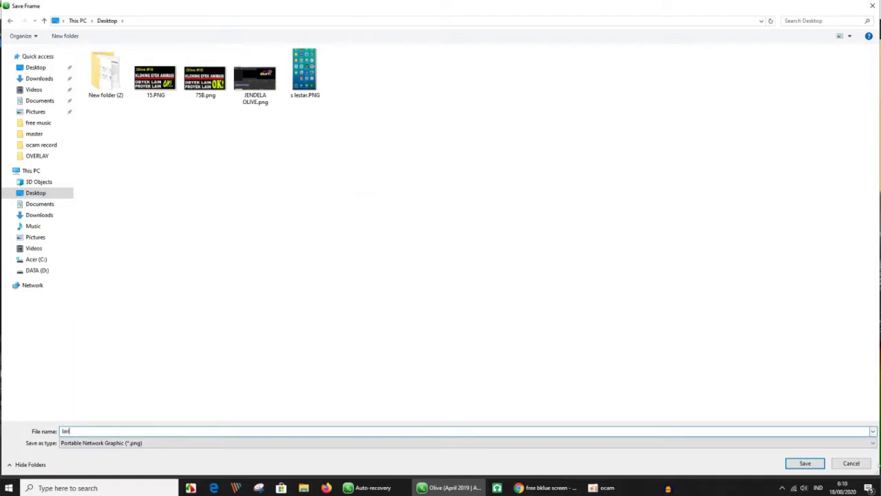
{"action": "left_click", "coordinate": [796, 466]}
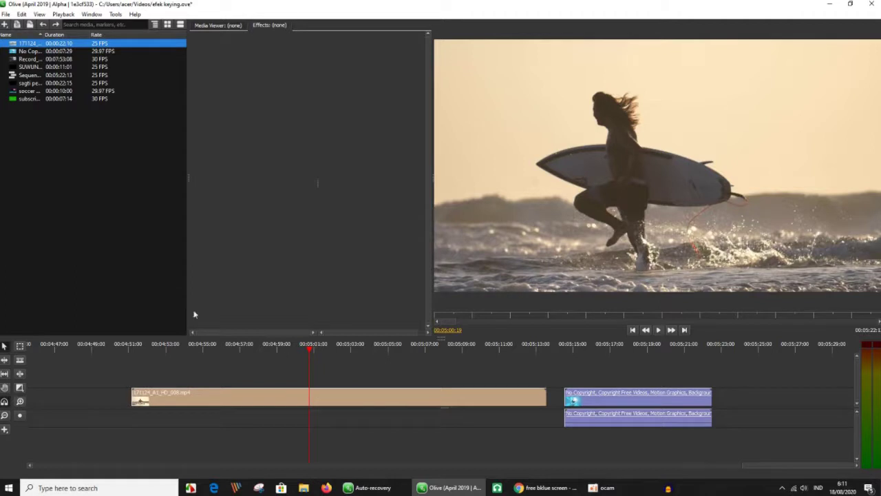
Step: Split the surfer clip at the freeze frame and push the purple clips and second half right
{"action": "right_click", "coordinate": [326, 398]}
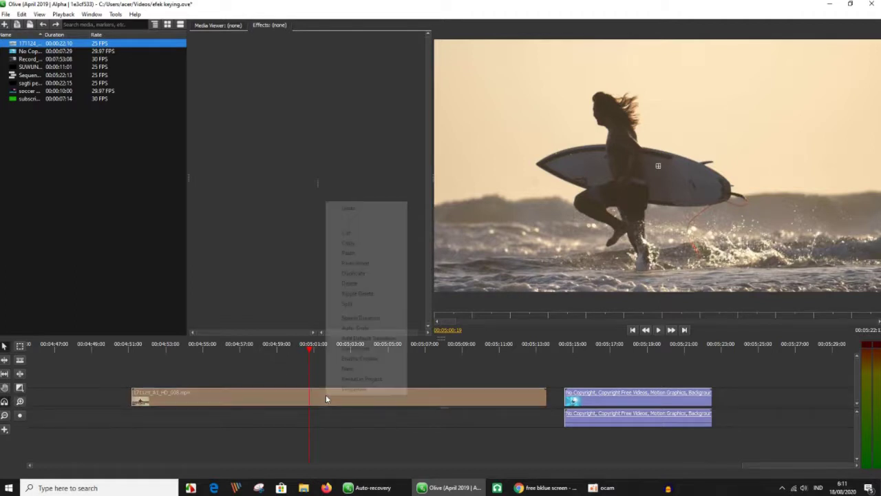
{"action": "left_click", "coordinate": [348, 303]}
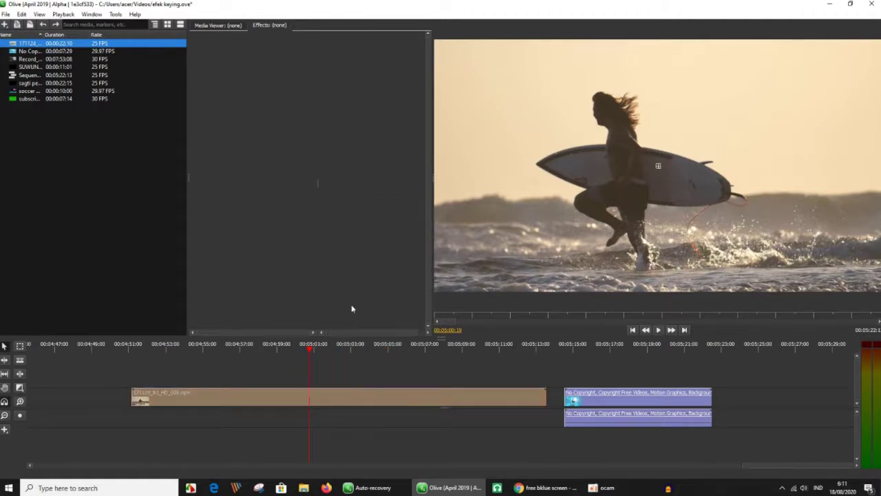
{"action": "left_click_drag", "start_coordinate": [644, 373], "coordinate": [702, 433]}
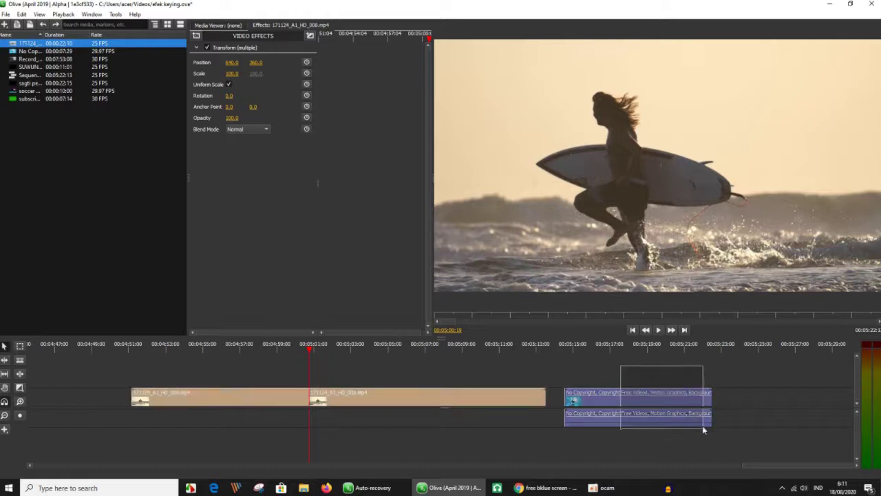
{"action": "mouse_move", "coordinate": [642, 396]}
{"action": "left_mouse_down"}
{"action": "mouse_move", "coordinate": [879, 392]}
{"action": "mouse_move", "coordinate": [878, 375]}
{"action": "left_mouse_up"}
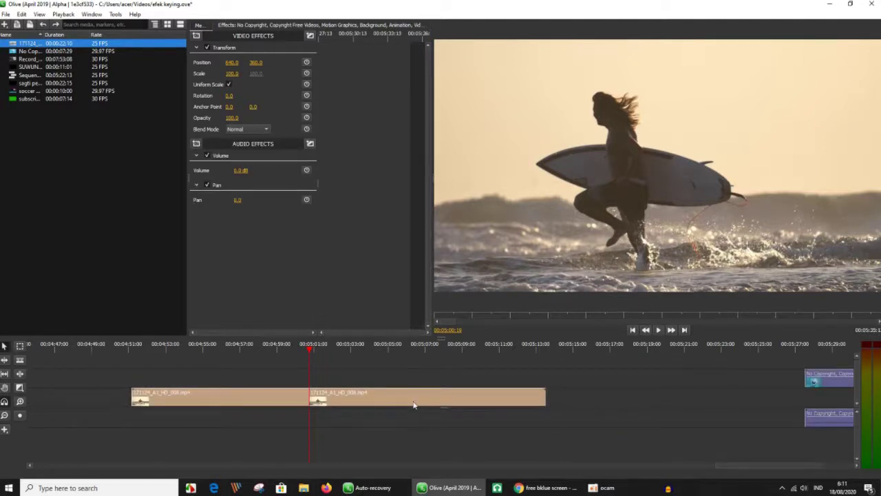
{"action": "left_click_drag", "start_coordinate": [413, 399], "coordinate": [589, 399]}
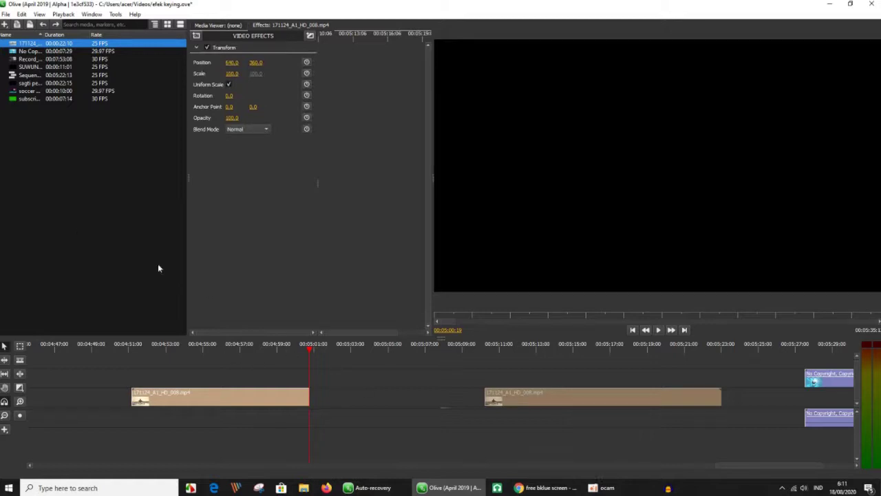
Step: Import lari.png from the Desktop into the project media list
{"action": "right_click", "coordinate": [49, 154]}
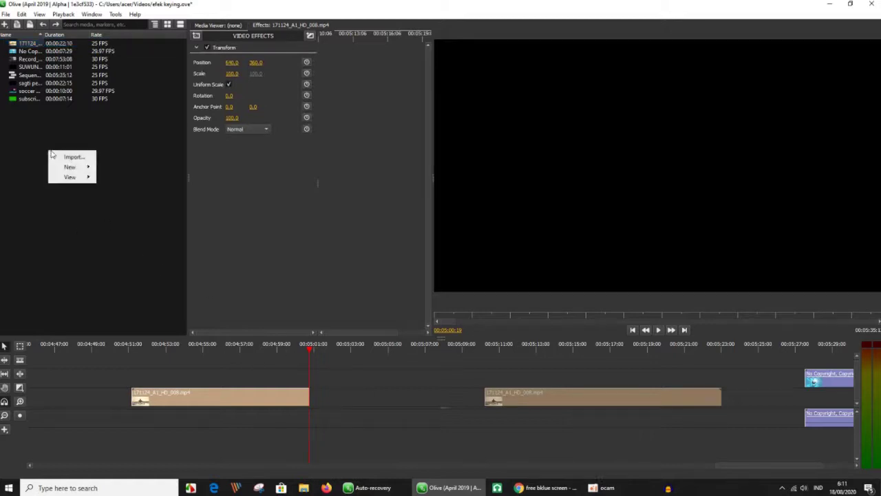
{"action": "left_click", "coordinate": [65, 156]}
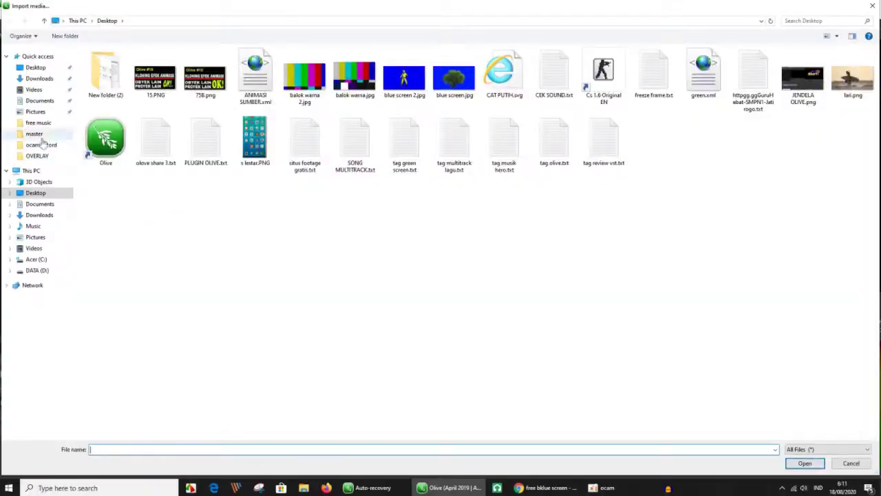
{"action": "left_click", "coordinate": [36, 67]}
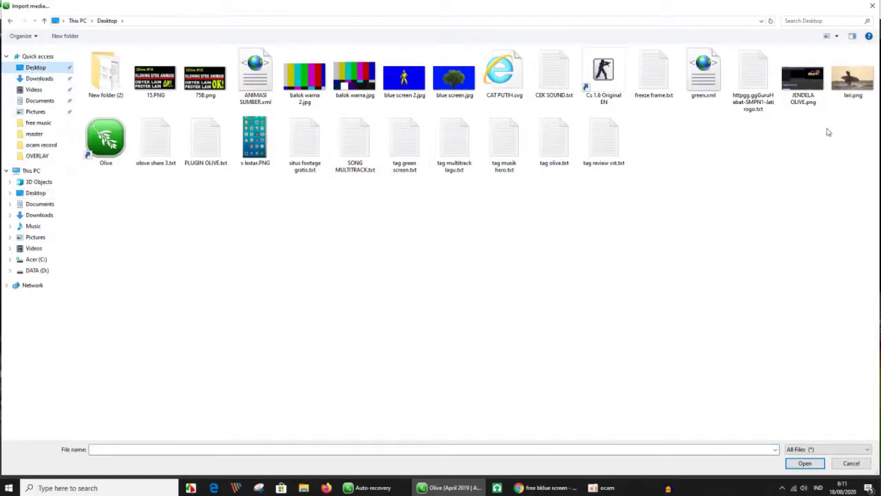
{"action": "left_click", "coordinate": [856, 86]}
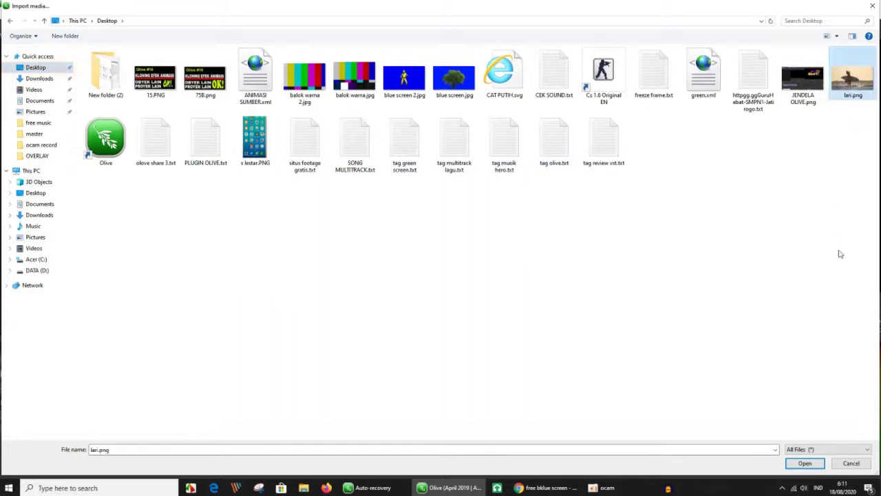
{"action": "left_click", "coordinate": [816, 465]}
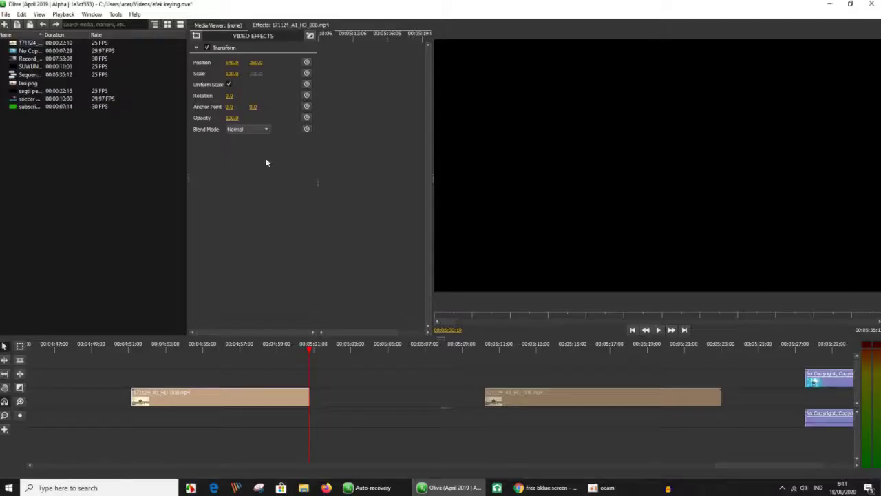
Step: Drop the lari.png still into the gap at the split and trim it shorter
{"action": "left_click_drag", "start_coordinate": [12, 84], "coordinate": [340, 398]}
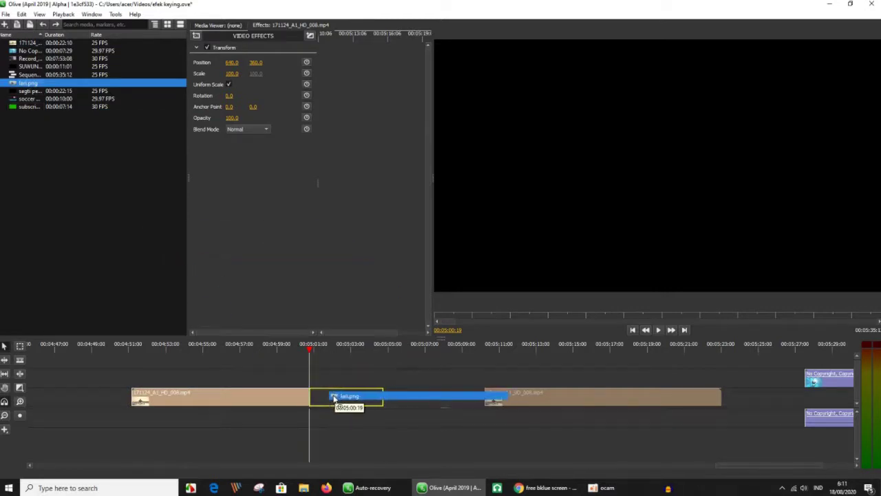
{"action": "left_click_drag", "start_coordinate": [339, 397], "coordinate": [334, 397]}
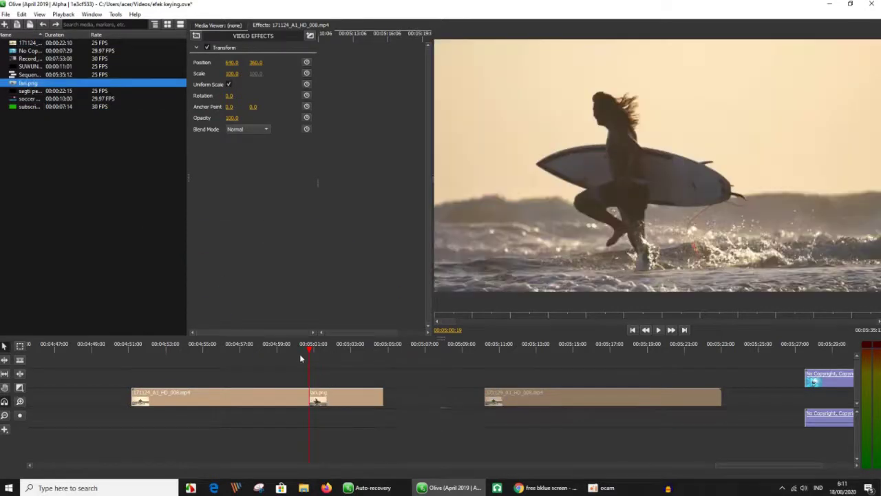
{"action": "left_click", "coordinate": [381, 394]}
{"action": "left_click_drag", "start_coordinate": [381, 395], "coordinate": [335, 398]}
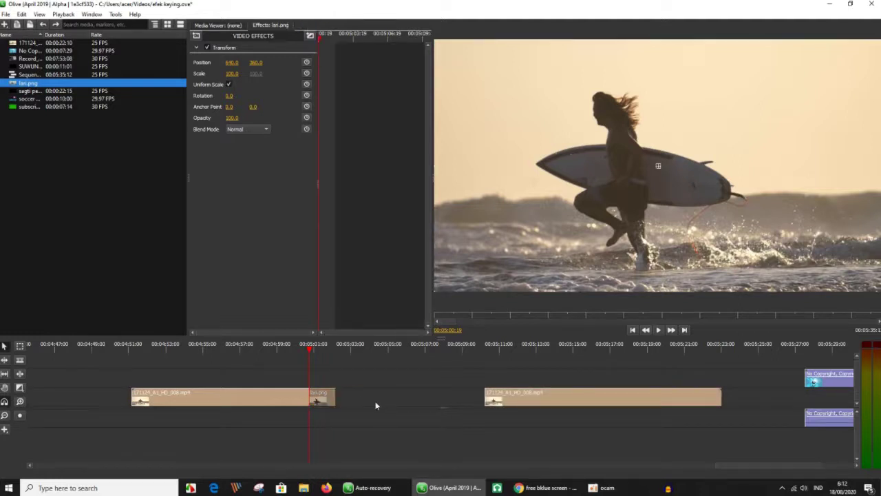
Step: Slide the surfer clip's second half left so it butts against the still
{"action": "left_click_drag", "start_coordinate": [517, 401], "coordinate": [368, 401]}
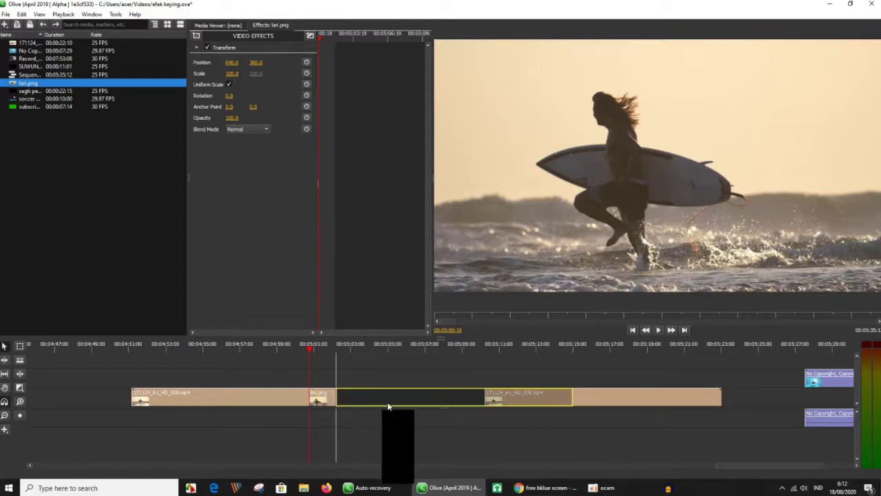
{"action": "left_click_drag", "start_coordinate": [368, 403], "coordinate": [351, 397]}
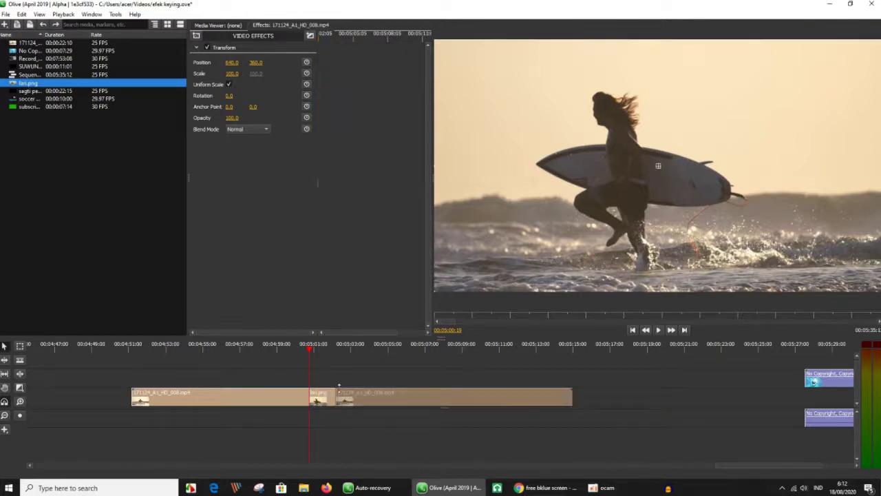
{"action": "left_click_drag", "start_coordinate": [307, 351], "coordinate": [266, 358]}
Step: Play back the freeze-frame edit, then park the playhead near the still and zoom the timeline in
{"action": "left_click", "coordinate": [658, 333]}
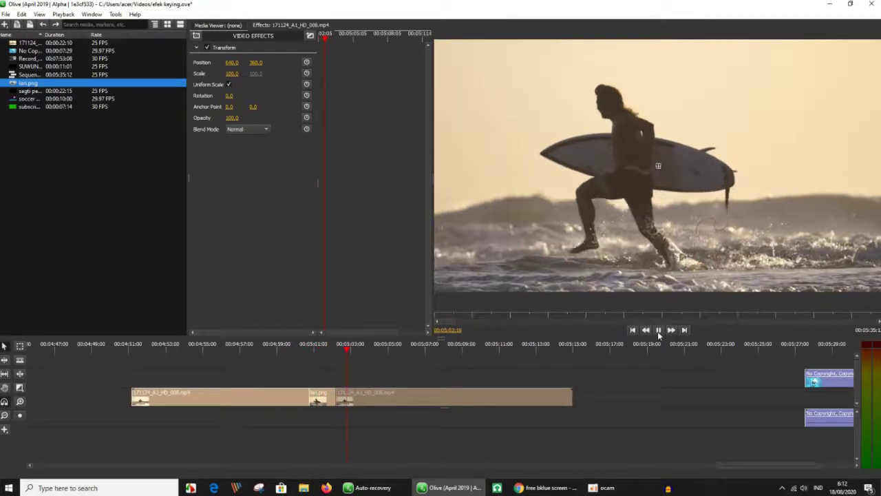
{"action": "left_click", "coordinate": [657, 331]}
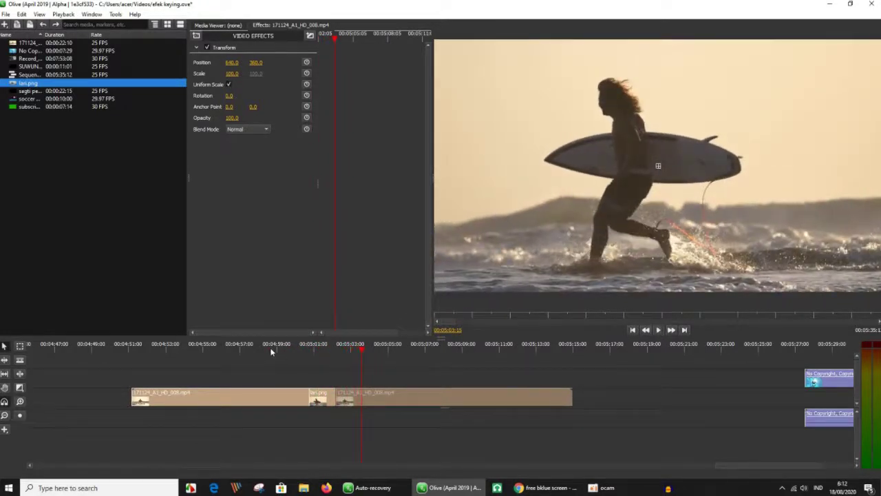
{"action": "left_click", "coordinate": [658, 331]}
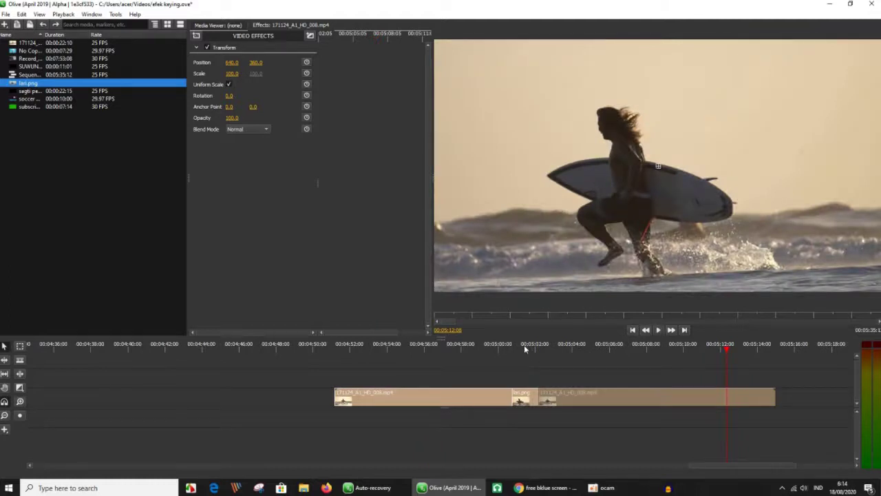
{"action": "left_click", "coordinate": [524, 345]}
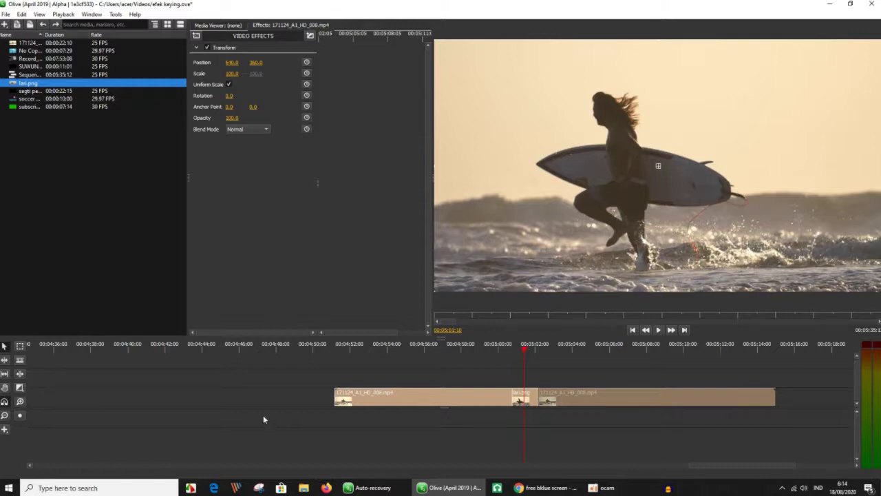
{"action": "left_click", "coordinate": [20, 403]}
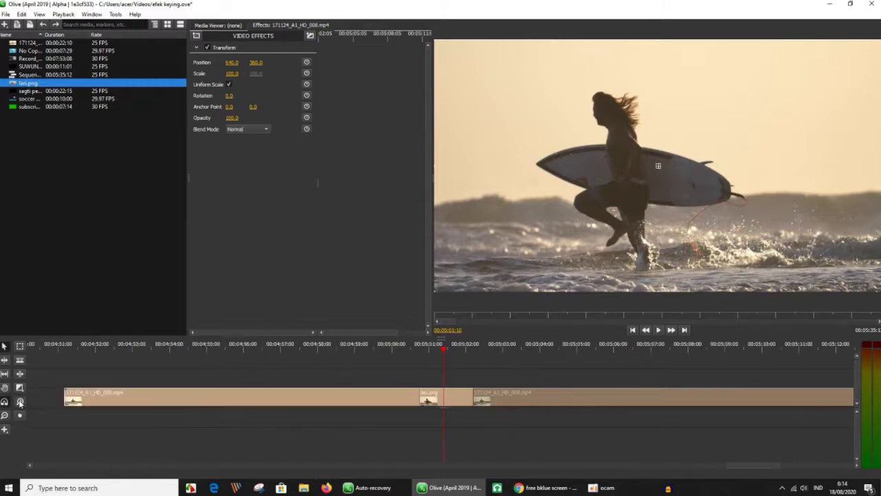
Step: Draw a red Solid Color clip on the upper track spanning the full lari.png still
{"action": "left_click", "coordinate": [20, 402]}
{"action": "left_click_drag", "start_coordinate": [432, 348], "coordinate": [421, 357]}
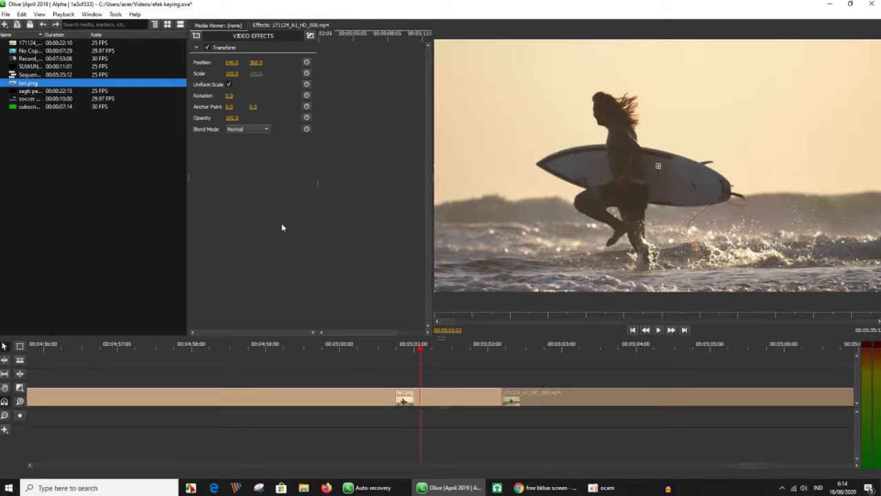
{"action": "left_click", "coordinate": [5, 430]}
{"action": "left_click", "coordinate": [28, 449]}
{"action": "left_click_drag", "start_coordinate": [396, 377], "coordinate": [501, 385]}
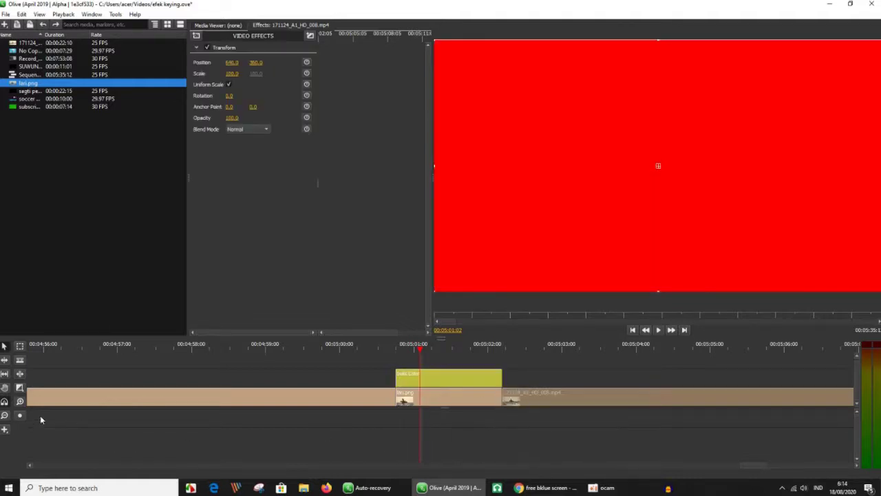
{"action": "left_click", "coordinate": [19, 402]}
{"action": "left_click", "coordinate": [19, 402]}
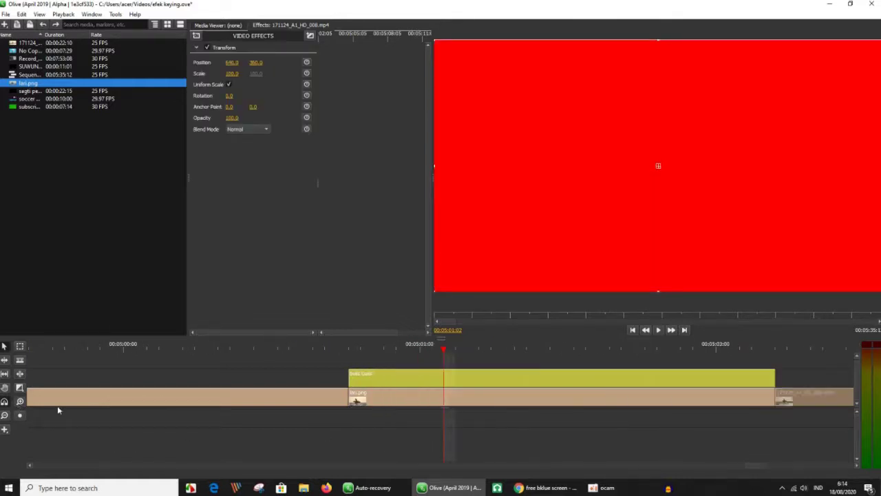
{"action": "left_click_drag", "start_coordinate": [436, 354], "coordinate": [372, 352]}
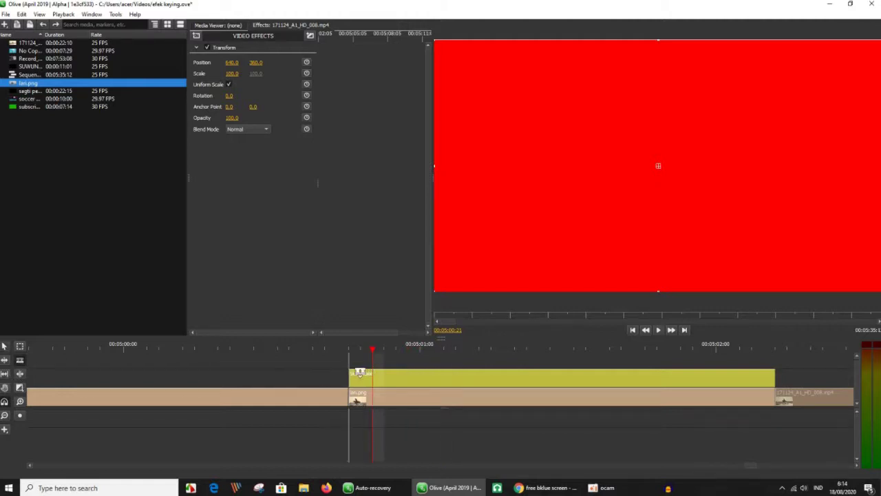
Step: Razor the red Solid Color clip at 17 points along its length, then return to the Pointer tool
{"action": "left_click", "coordinate": [373, 375]}
{"action": "left_click", "coordinate": [396, 375]}
{"action": "left_click", "coordinate": [419, 375]}
{"action": "left_click", "coordinate": [454, 376]}
{"action": "left_click", "coordinate": [479, 375]}
{"action": "left_click", "coordinate": [526, 375]}
{"action": "left_click", "coordinate": [550, 375]}
{"action": "left_click", "coordinate": [568, 375]}
{"action": "left_click", "coordinate": [585, 375]}
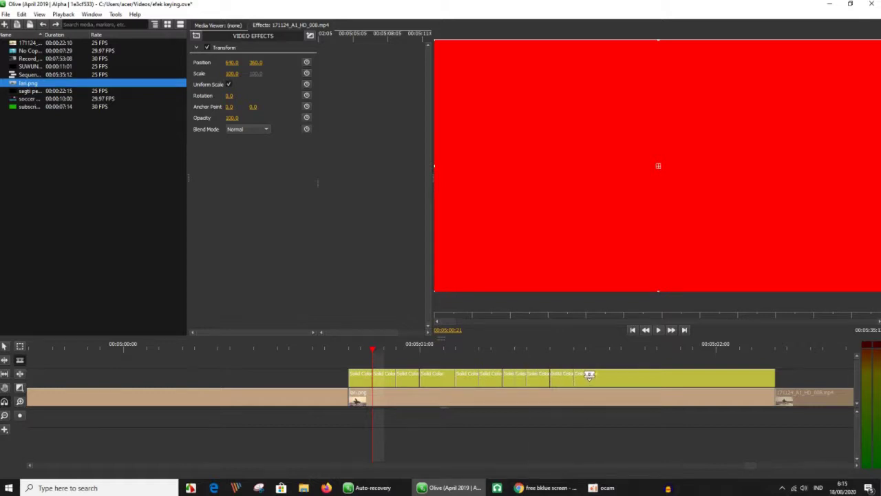
{"action": "left_click", "coordinate": [609, 375]}
{"action": "left_click", "coordinate": [620, 376]}
{"action": "left_click", "coordinate": [656, 375]}
{"action": "left_click", "coordinate": [680, 375]}
{"action": "left_click", "coordinate": [704, 375]}
{"action": "left_click", "coordinate": [721, 375]}
{"action": "left_click", "coordinate": [739, 375]}
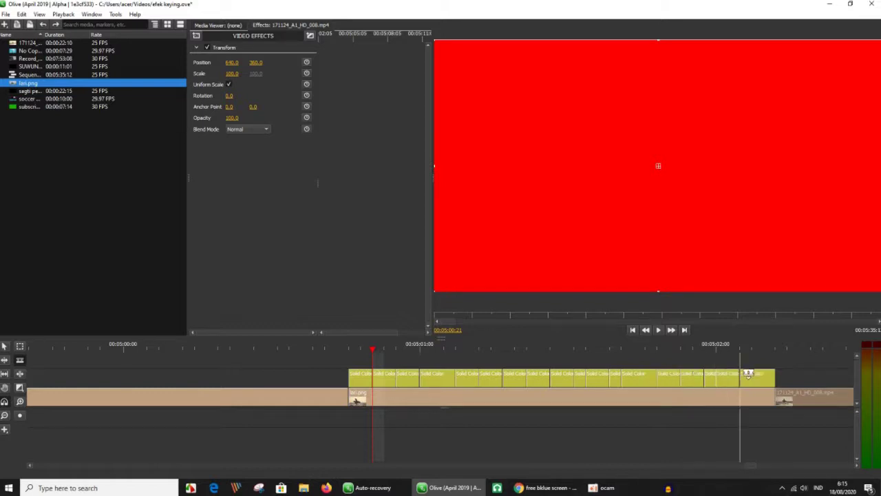
{"action": "left_click", "coordinate": [752, 375]}
{"action": "left_click", "coordinate": [5, 346]}
{"action": "left_click", "coordinate": [381, 383]}
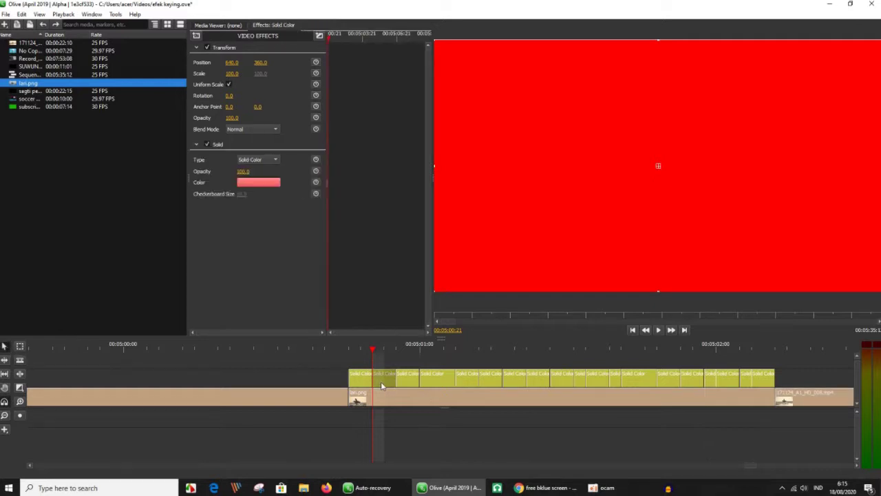
Step: Delete the first five alternate red pieces, leaving gaps between flashes
{"action": "key", "text": "Delete"}
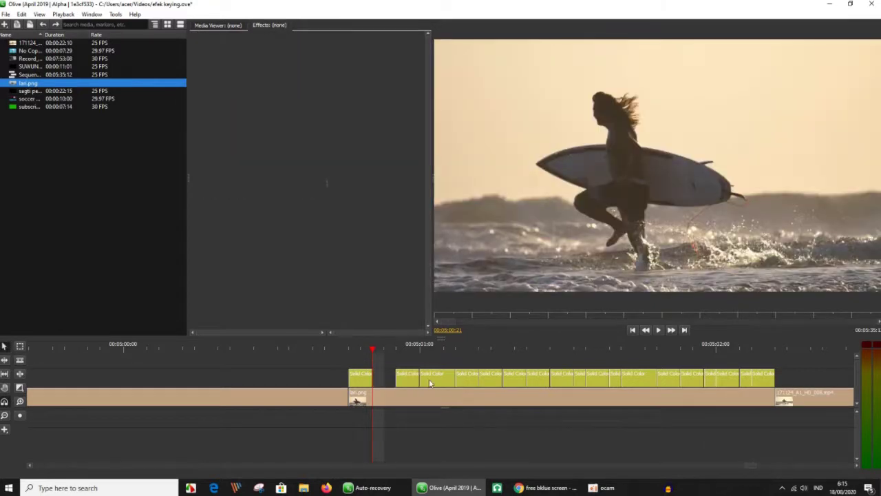
{"action": "left_click", "coordinate": [437, 377]}
{"action": "key", "text": "Delete"}
{"action": "left_click", "coordinate": [490, 377]}
{"action": "key", "text": "Delete"}
{"action": "left_click", "coordinate": [538, 377]}
{"action": "key", "text": "Delete"}
{"action": "left_click", "coordinate": [589, 383]}
{"action": "key", "text": "Delete"}
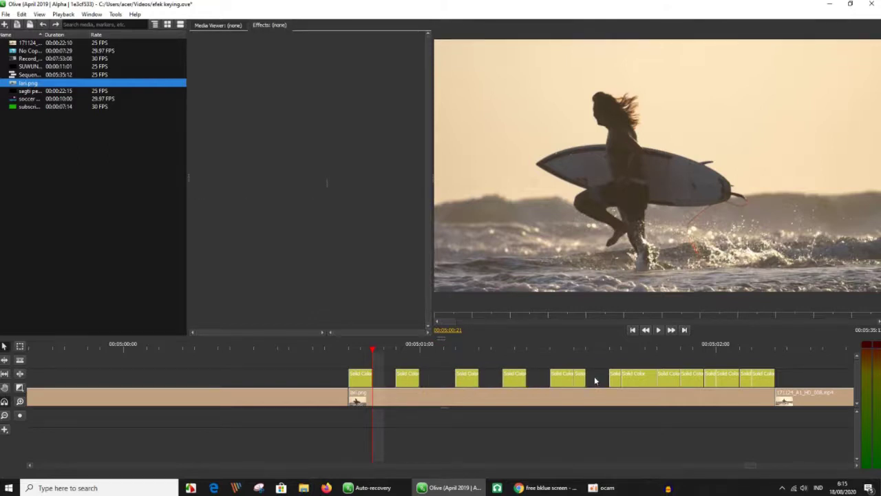
Step: Extend one red piece leftward, delete five more alternate pieces, and return the playhead to the first flash
{"action": "left_click_drag", "start_coordinate": [609, 377], "coordinate": [587, 376]}
{"action": "left_click", "coordinate": [581, 383]}
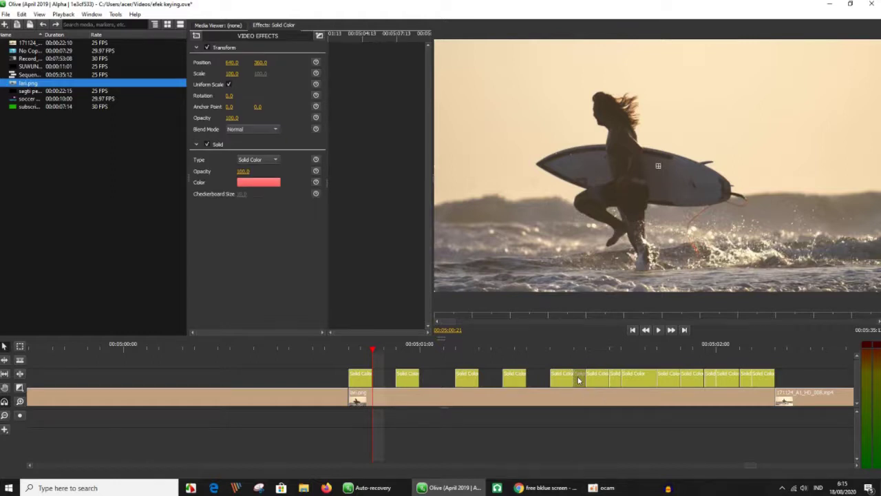
{"action": "key", "text": "Delete"}
{"action": "left_click", "coordinate": [616, 383]}
{"action": "key", "text": "Delete"}
{"action": "left_click", "coordinate": [667, 382]}
{"action": "key", "text": "Delete"}
{"action": "left_click", "coordinate": [709, 379]}
{"action": "key", "text": "Delete"}
{"action": "left_click", "coordinate": [745, 380]}
{"action": "key", "text": "Delete"}
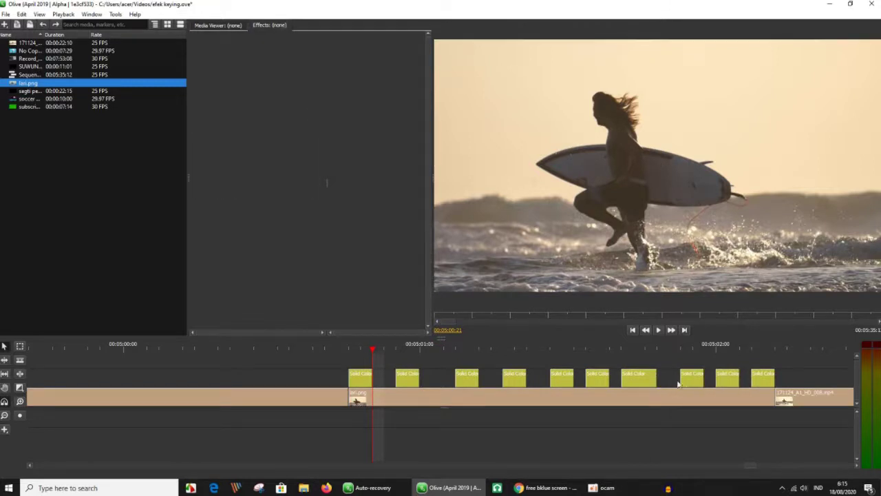
{"action": "left_click_drag", "start_coordinate": [372, 349], "coordinate": [349, 349]}
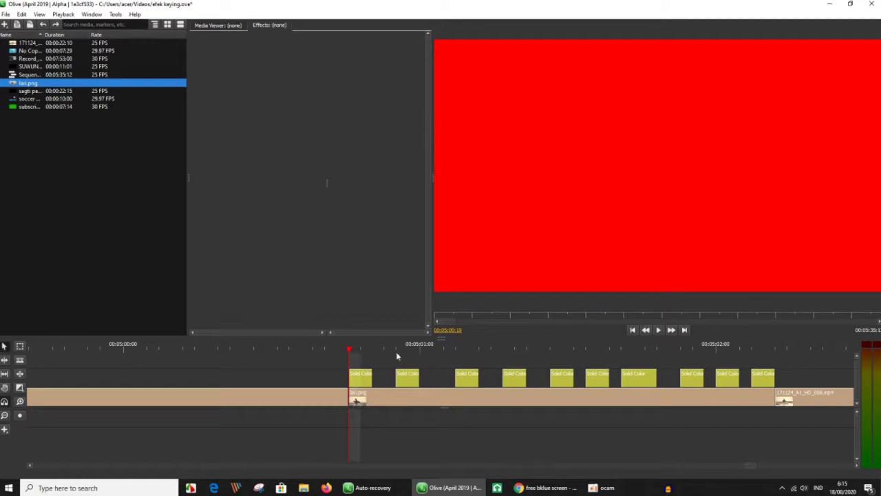
{"action": "left_click", "coordinate": [657, 330]}
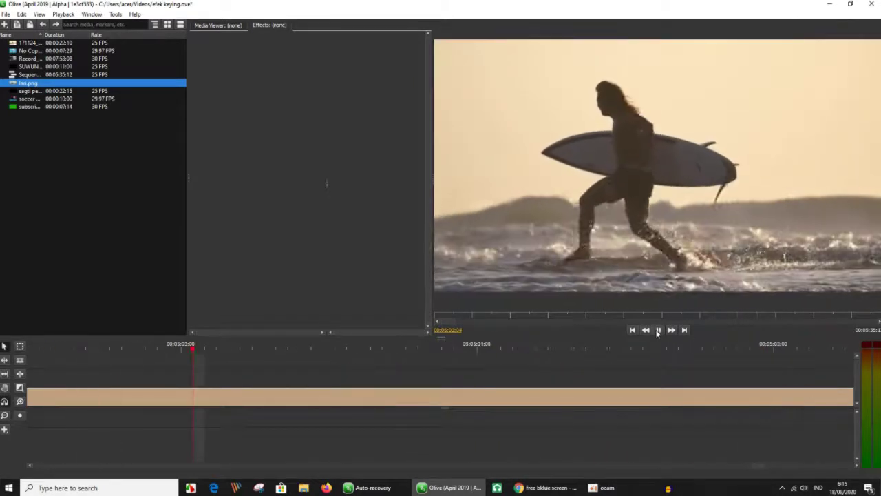
{"action": "left_click", "coordinate": [657, 331]}
{"action": "left_click", "coordinate": [4, 415]}
{"action": "left_click", "coordinate": [4, 415]}
{"action": "left_click", "coordinate": [5, 415]}
{"action": "left_click", "coordinate": [5, 415]}
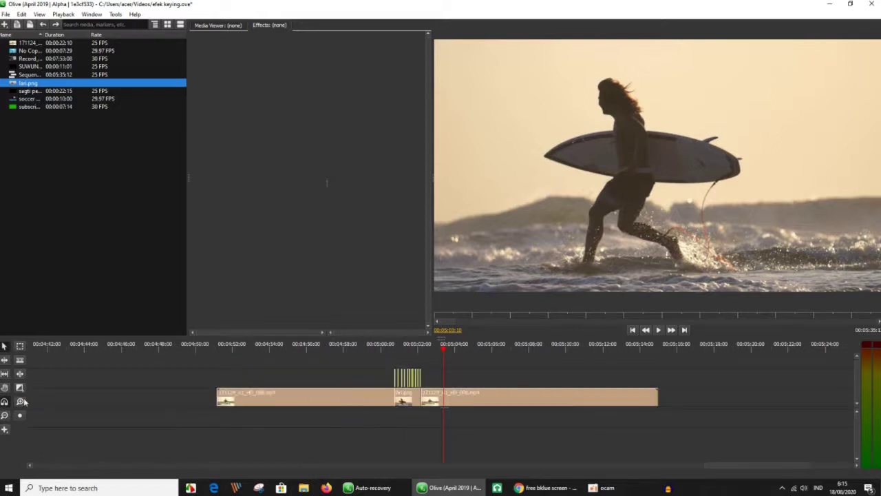
{"action": "left_click", "coordinate": [219, 350]}
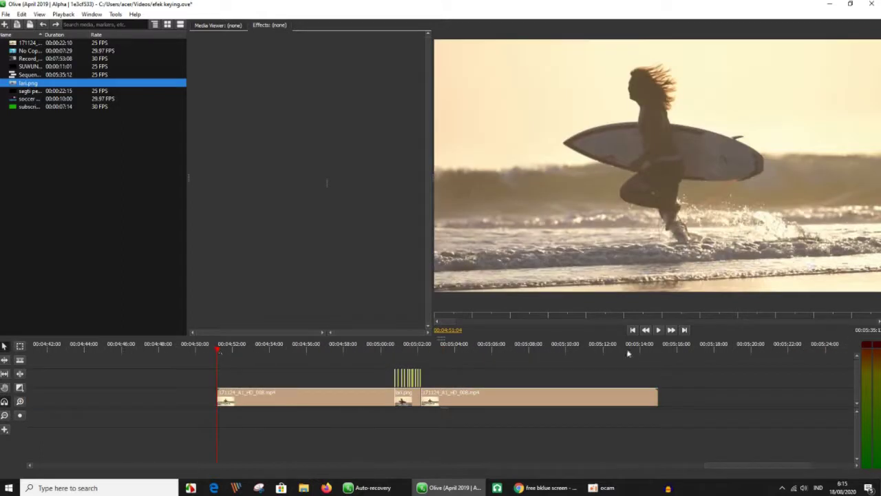
{"action": "left_click", "coordinate": [659, 330]}
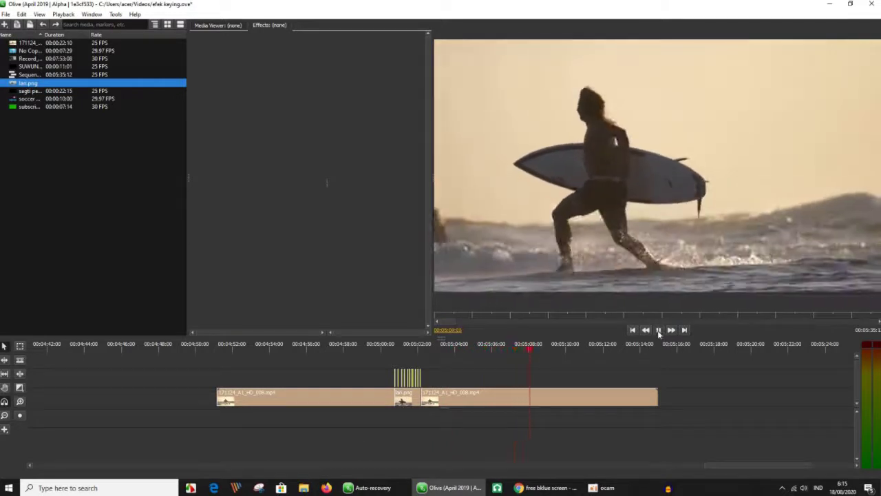
{"action": "left_click", "coordinate": [658, 333]}
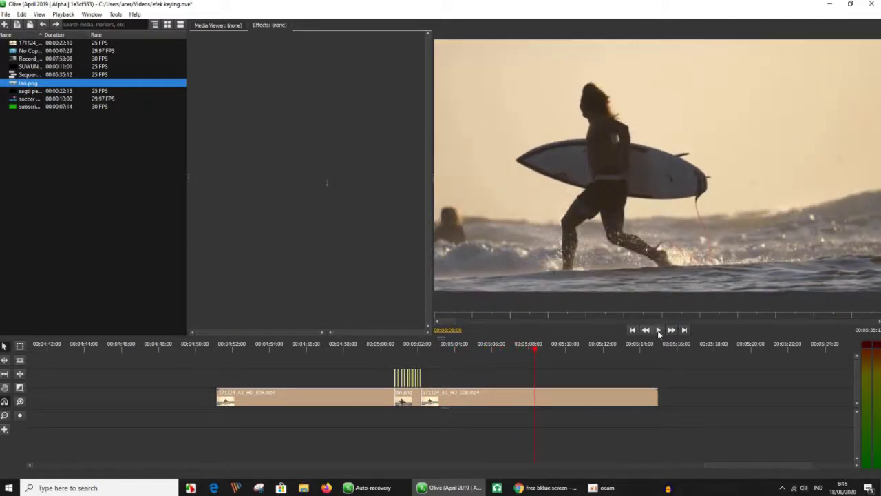